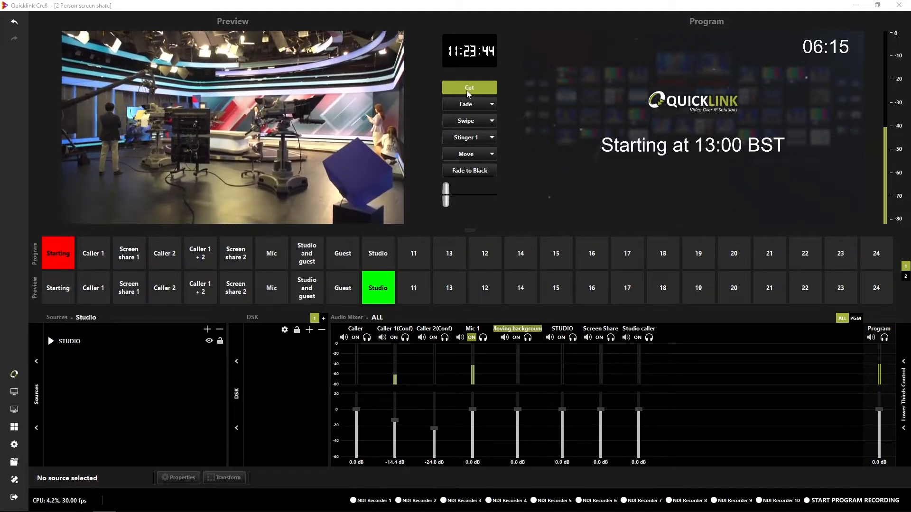
Step: Cut the Studio scene to program, and fade the program output to black and back to the Starting scene
click(467, 90)
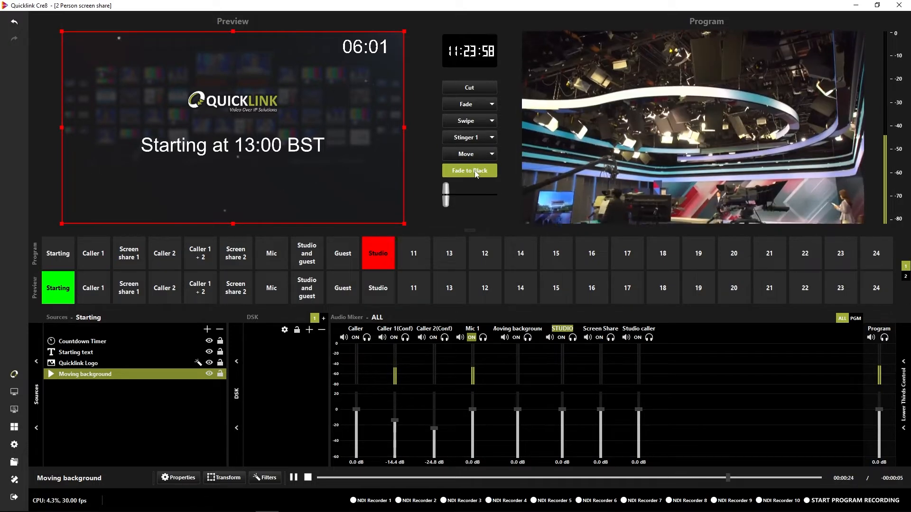
click(476, 174)
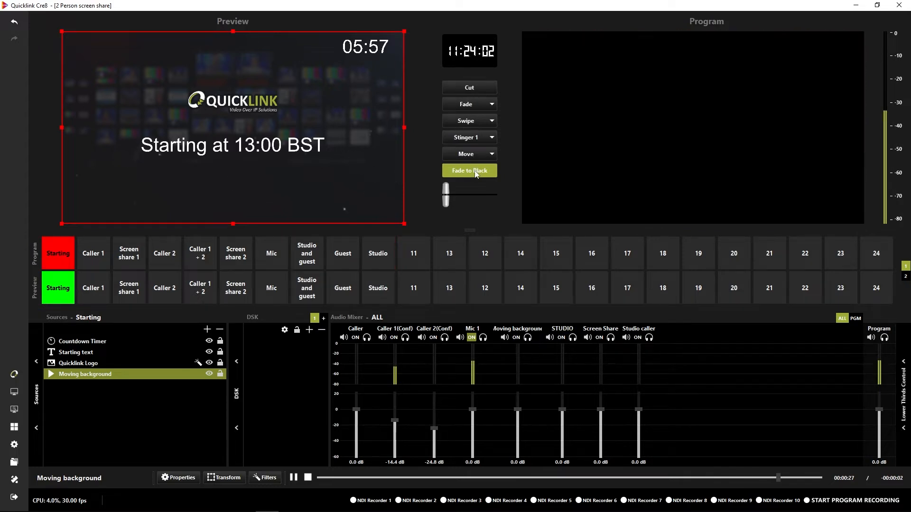
click(476, 171)
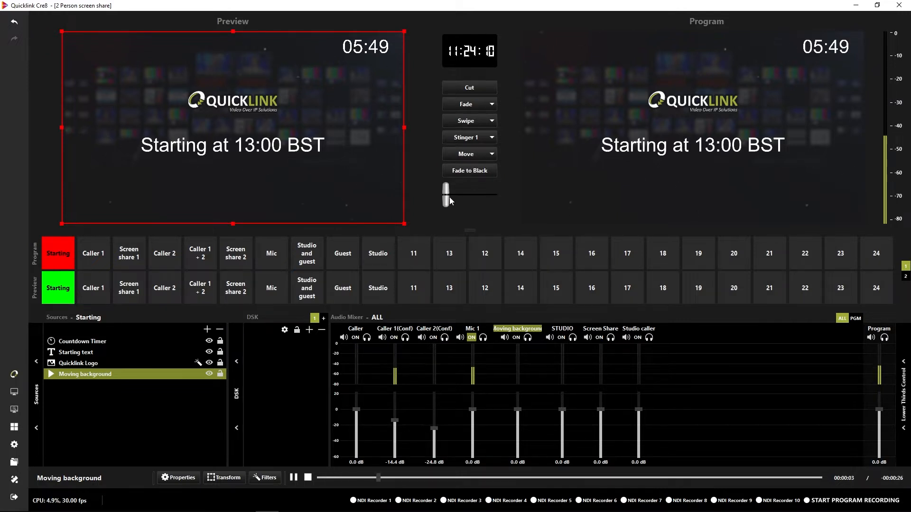
Step: Put the Studio scene in preview and bring it to program with a full T-bar transition
click(382, 287)
drag(446, 199, 500, 198)
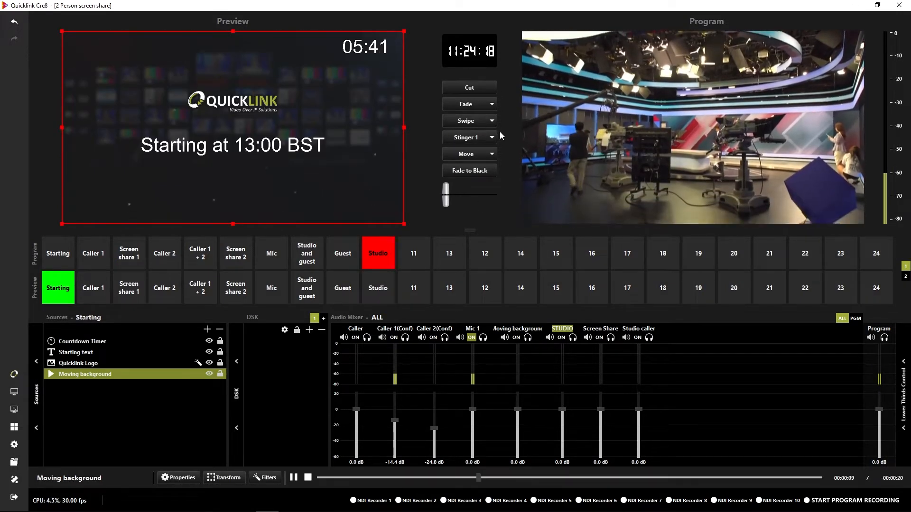
Step: Choose Fade for the first assignable transition and bring the Starting scene to program with Stinger 1
click(493, 105)
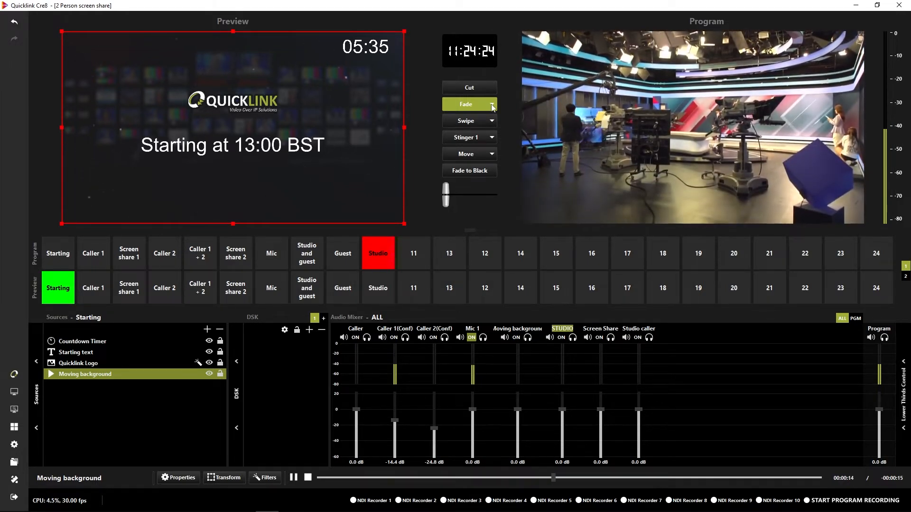
click(492, 104)
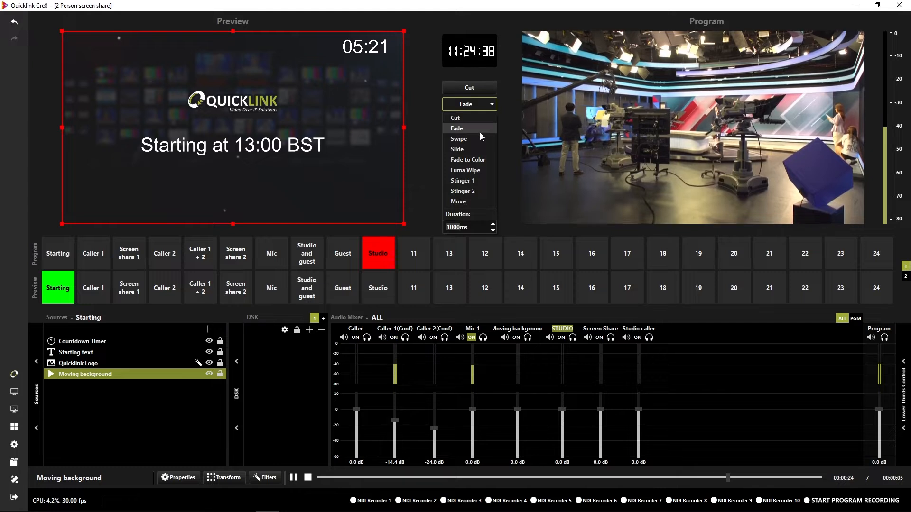
click(481, 128)
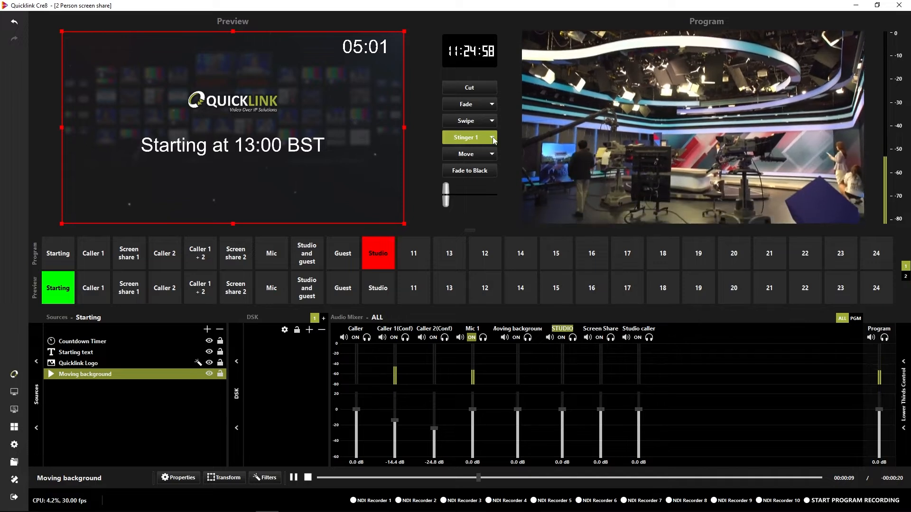
click(469, 141)
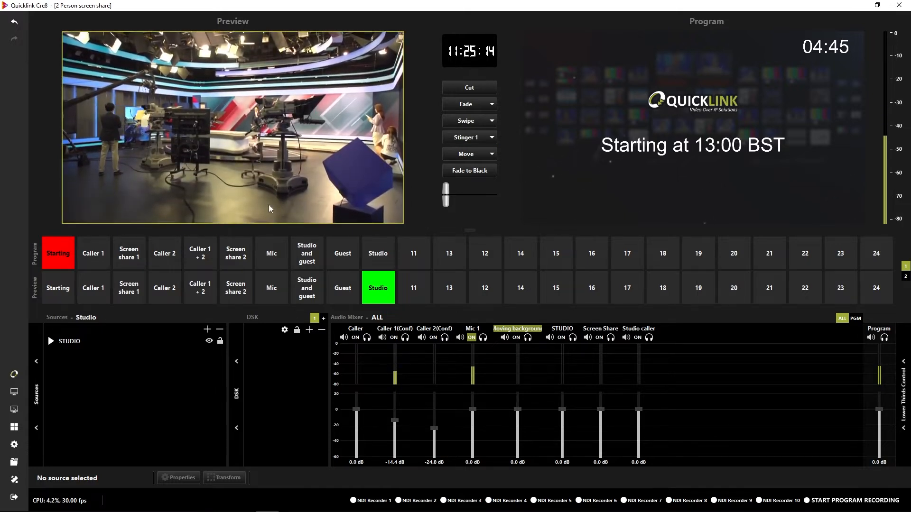
Step: Bring Caller 1 and Screen share 1 to program one after the other, using the Move transition for each
click(109, 291)
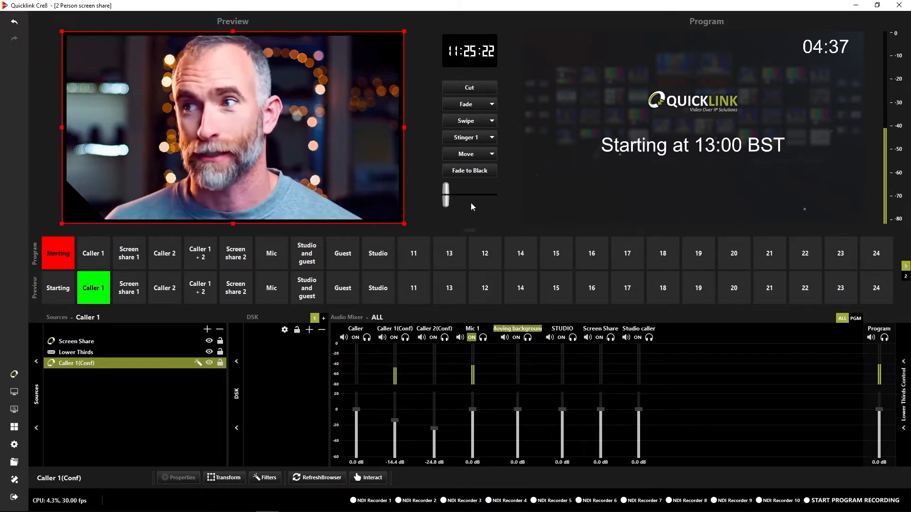
click(466, 154)
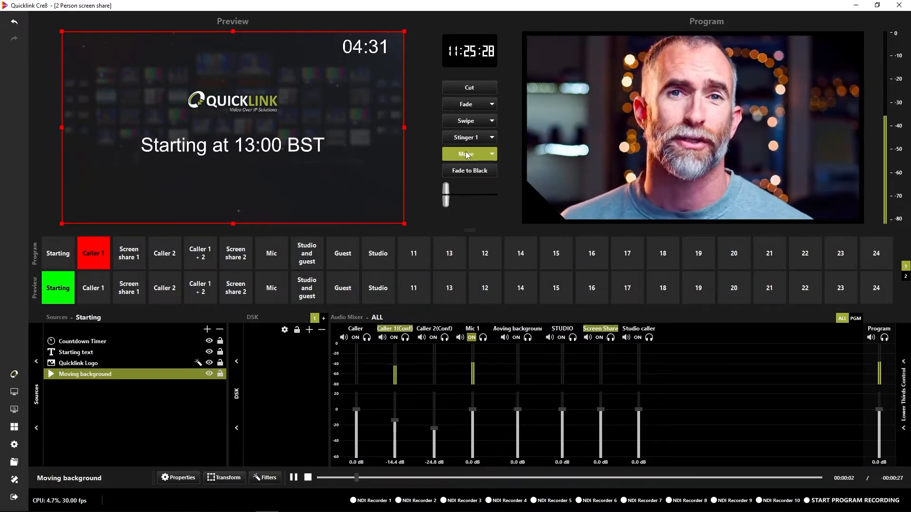
click(135, 293)
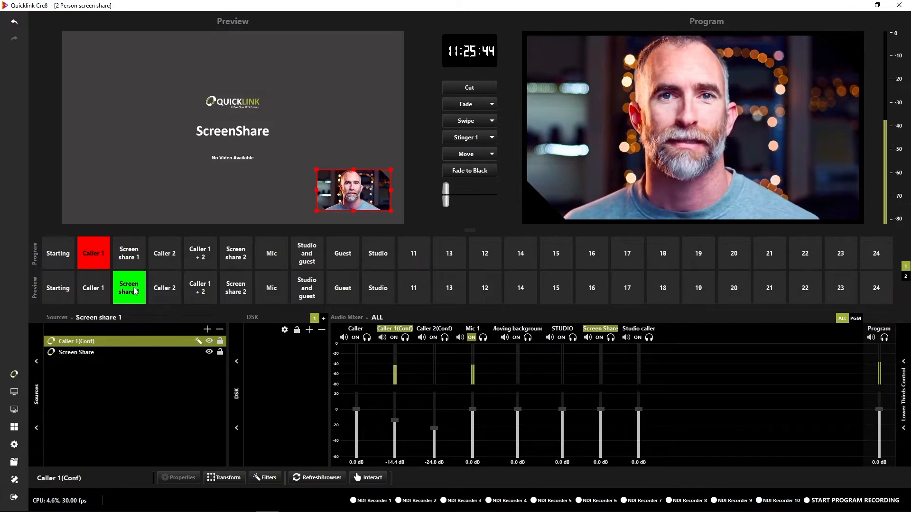
click(466, 154)
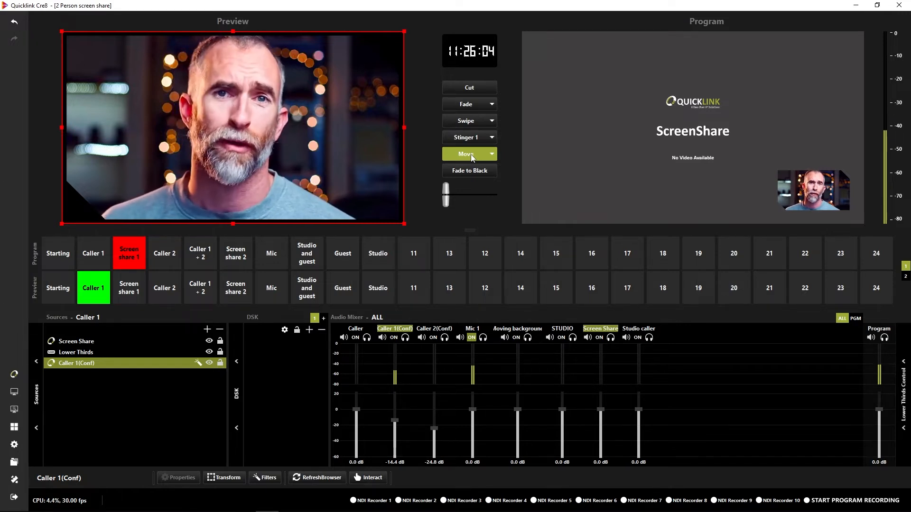
Step: Open the Stinger 1 transition's properties from the advanced settings and preview the stinger
click(14, 446)
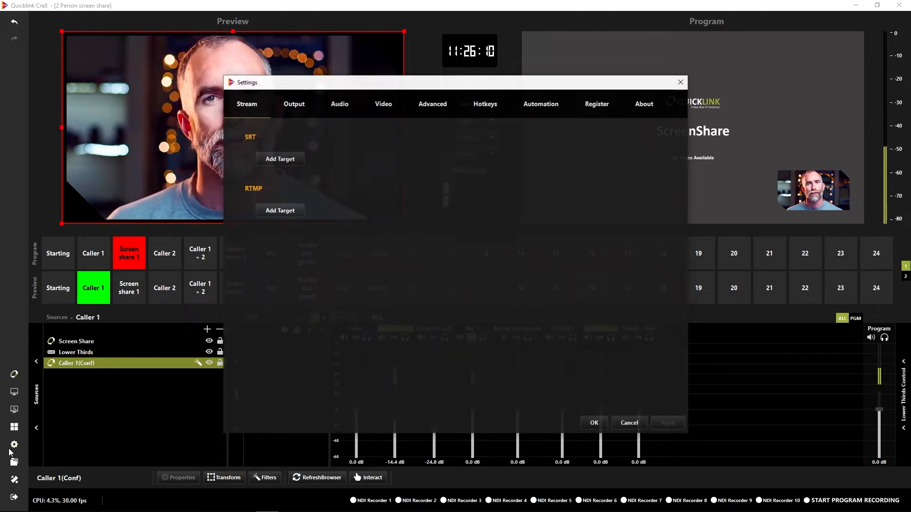
click(444, 110)
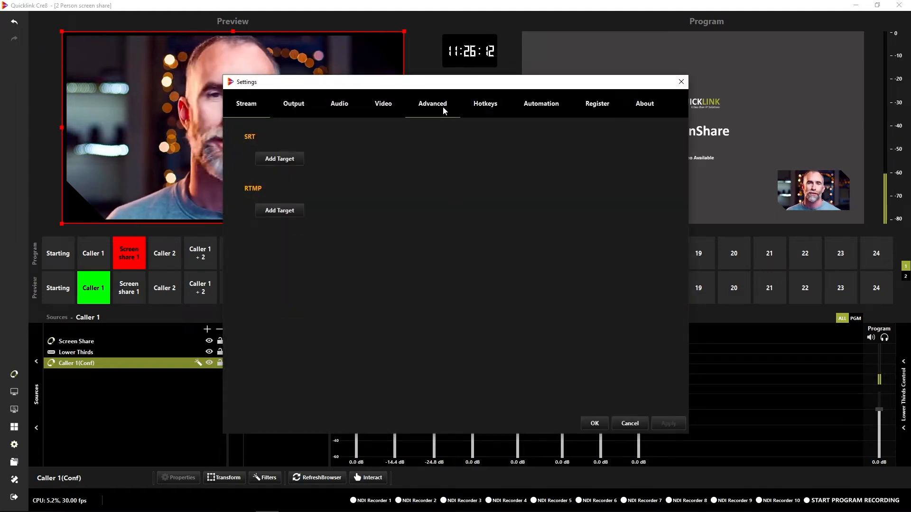
scroll(380, 295, down, 5)
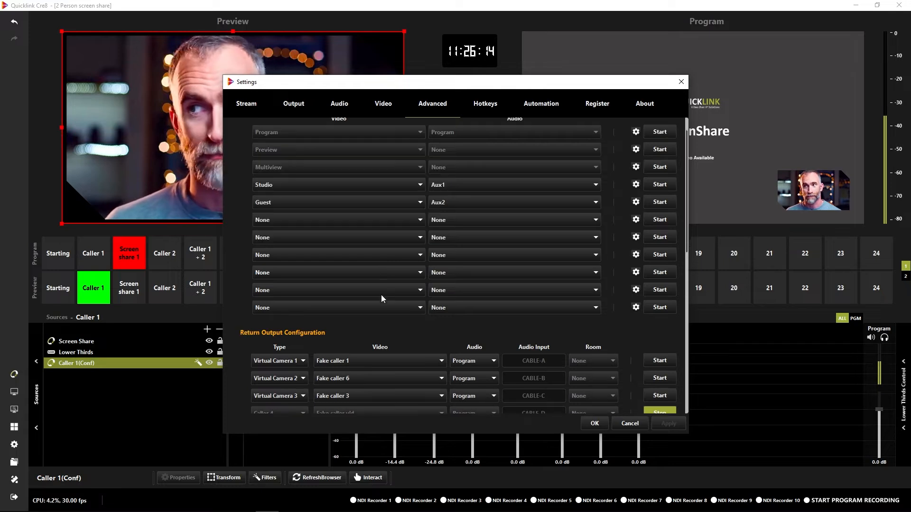
scroll(407, 282, down, 5)
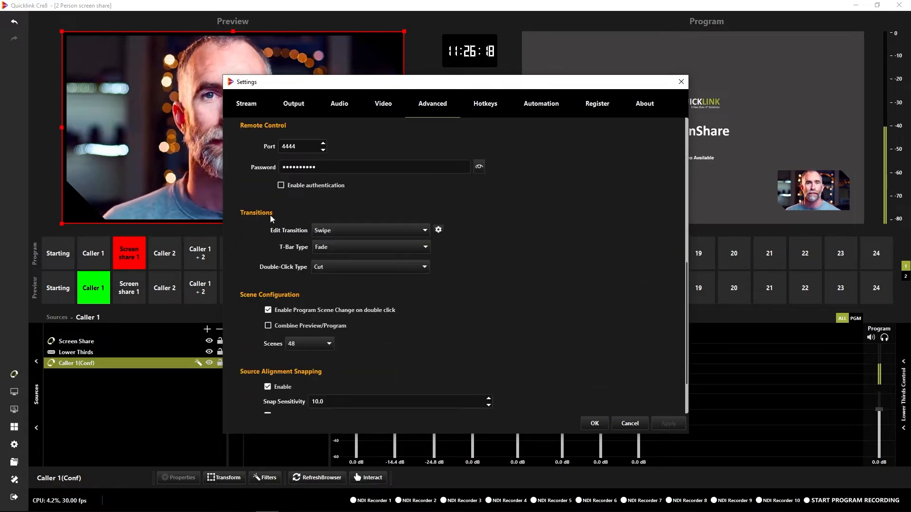
click(418, 229)
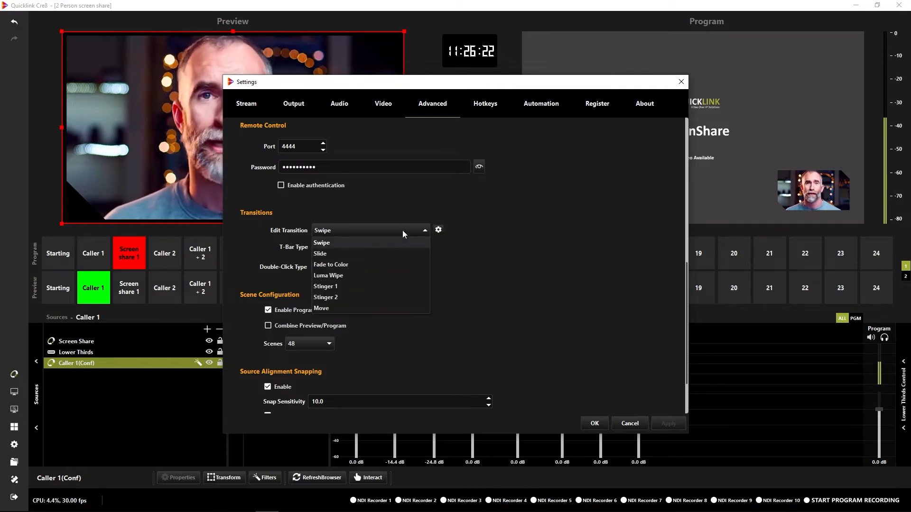
click(365, 286)
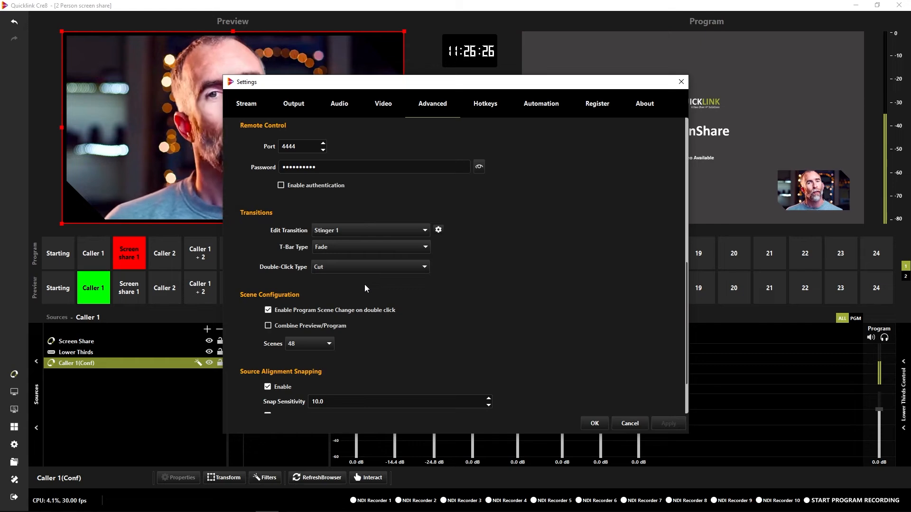
click(438, 230)
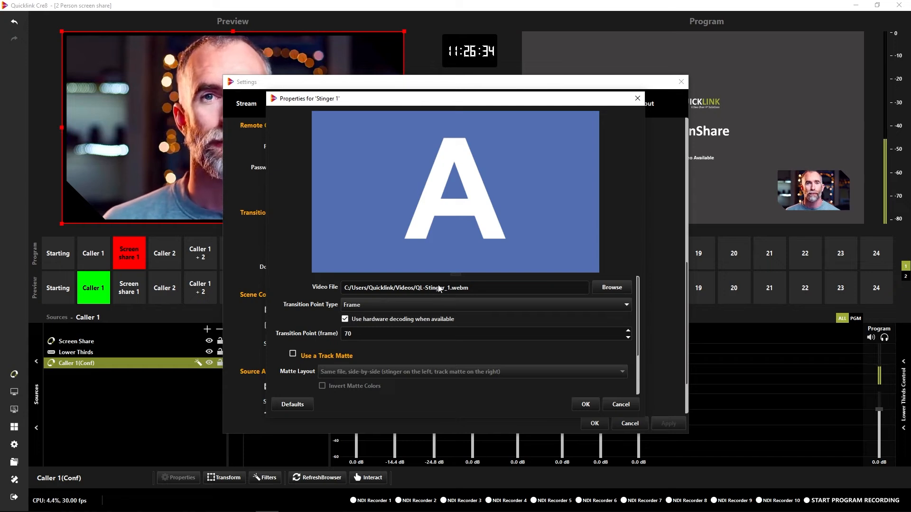
scroll(383, 306, down, 2)
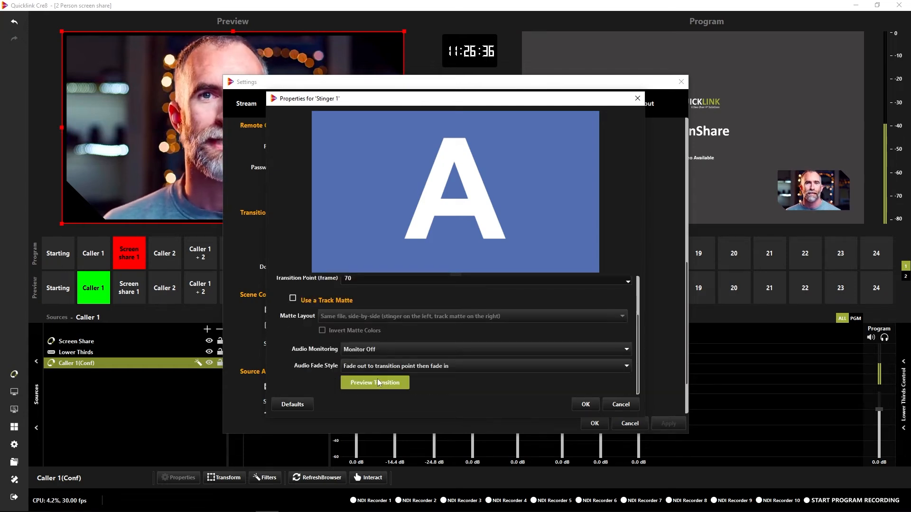
click(379, 385)
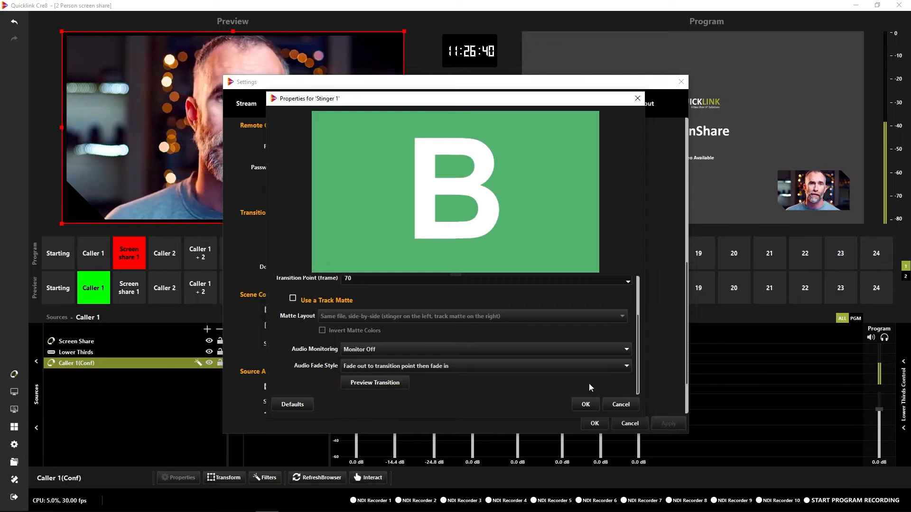
click(584, 405)
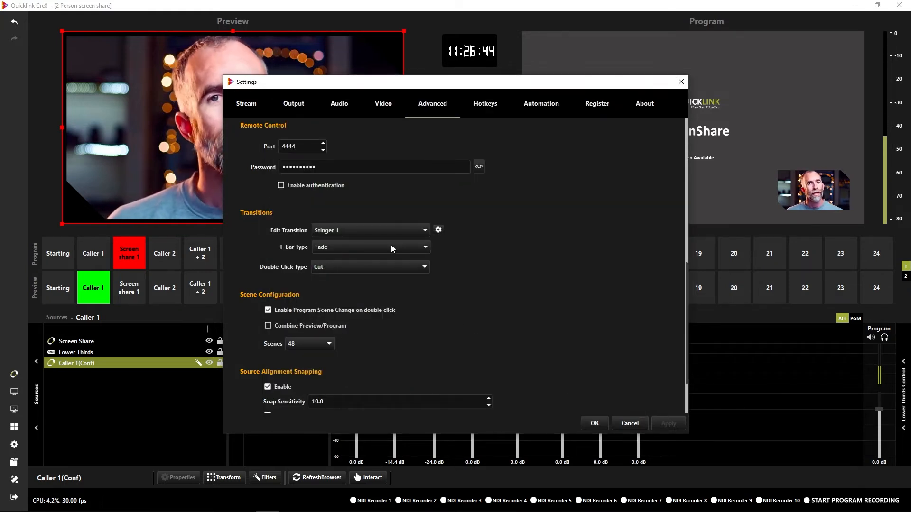
Step: Set the Slide transition's direction to Down, previewing the slide before and after the change
click(422, 231)
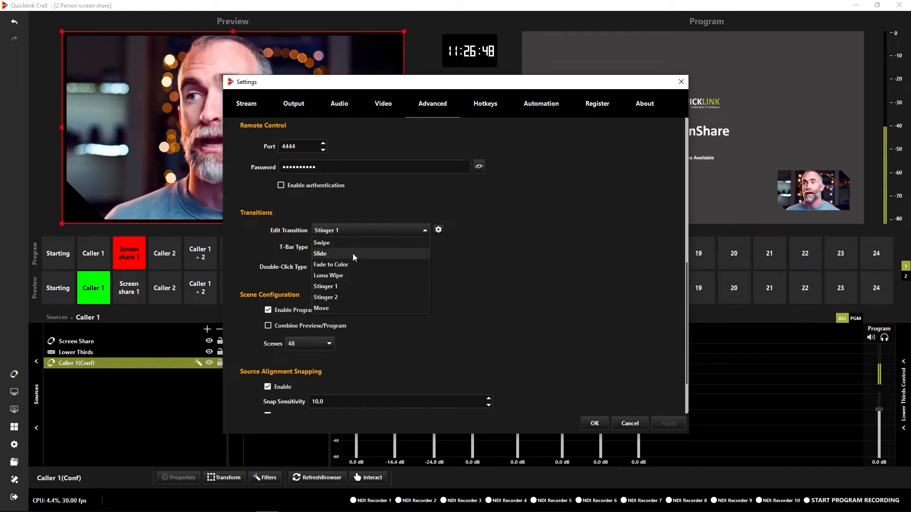
click(352, 253)
click(438, 231)
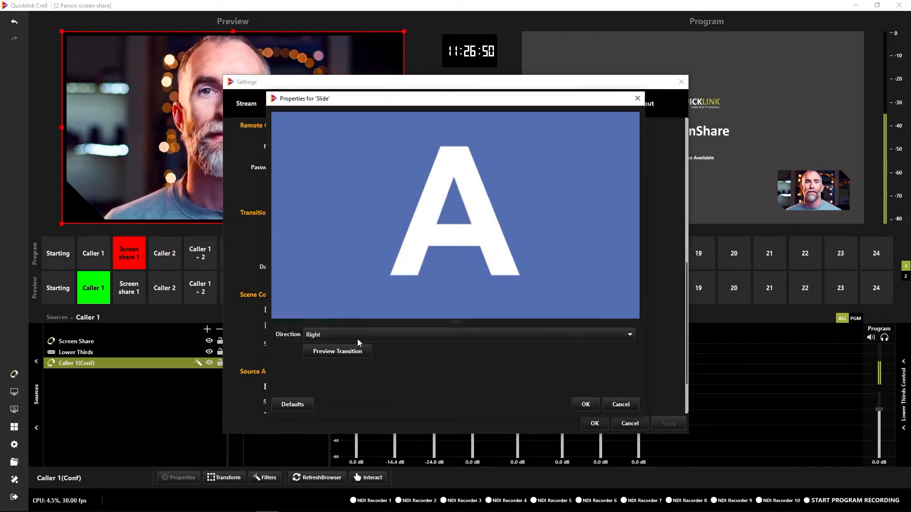
click(352, 354)
click(446, 335)
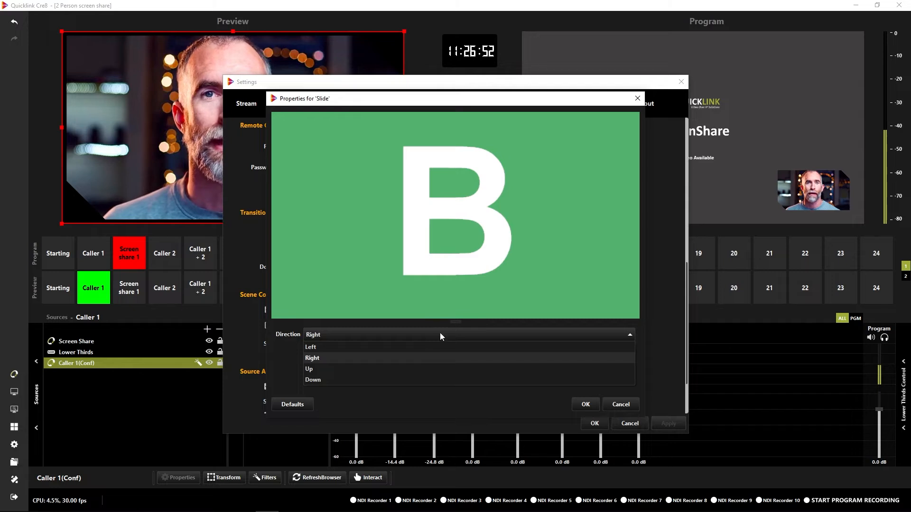
click(369, 380)
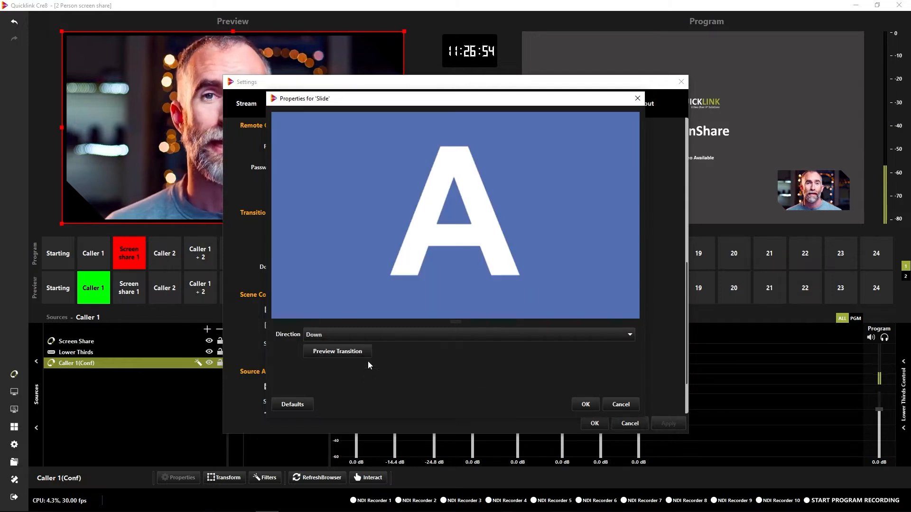
click(347, 356)
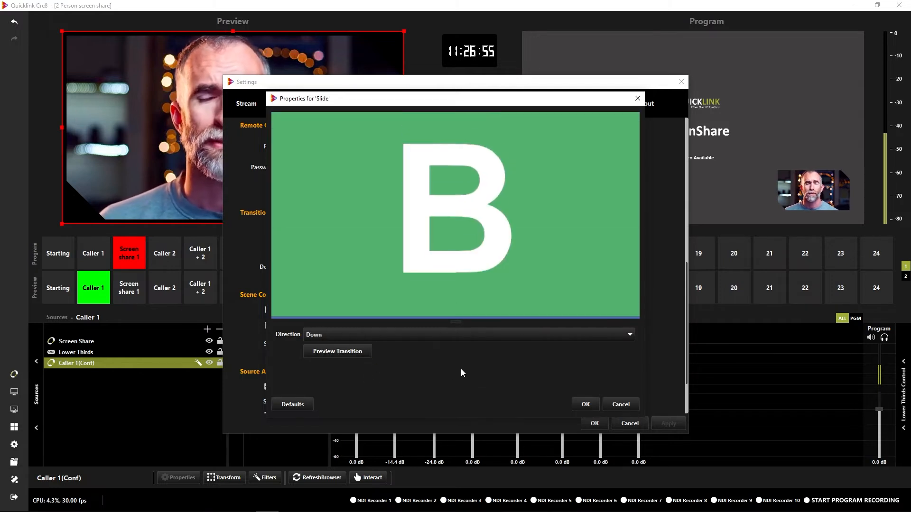
click(585, 404)
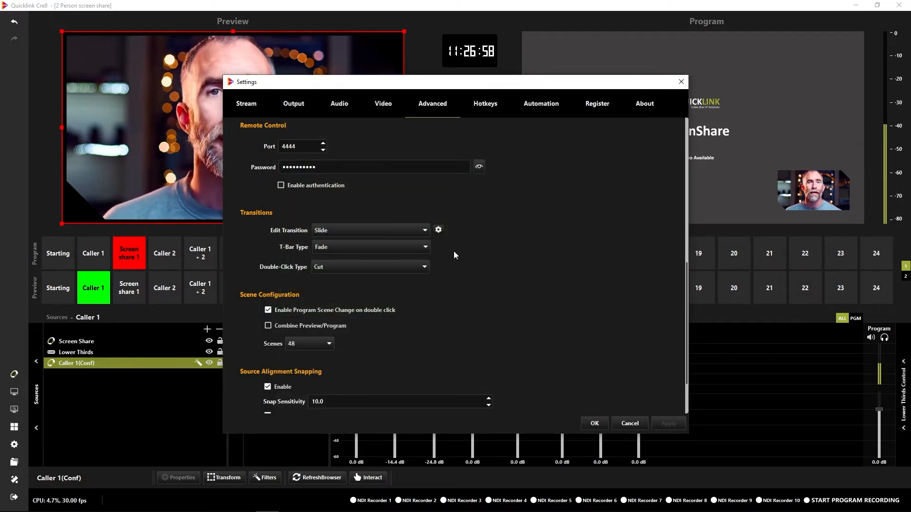
Step: Set the T-bar type to Move in the settings and bring Caller 1 to program with the T-bar
click(380, 247)
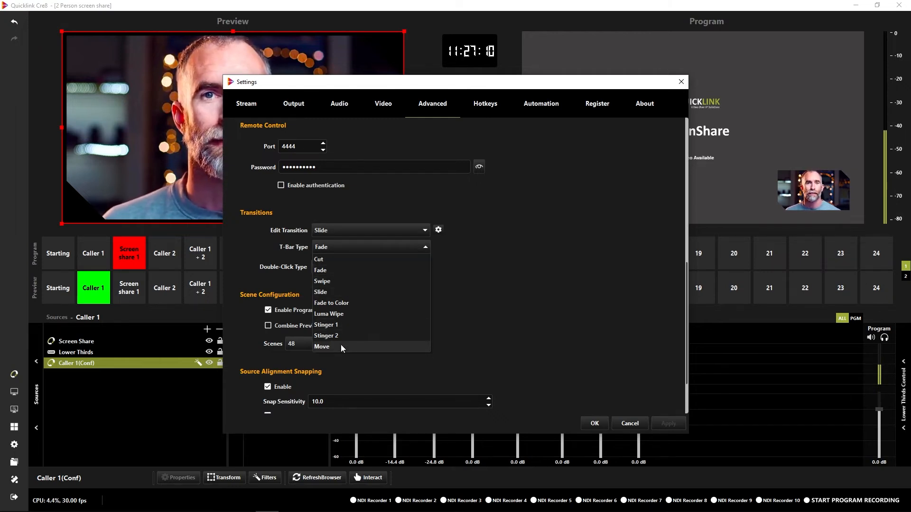
click(341, 347)
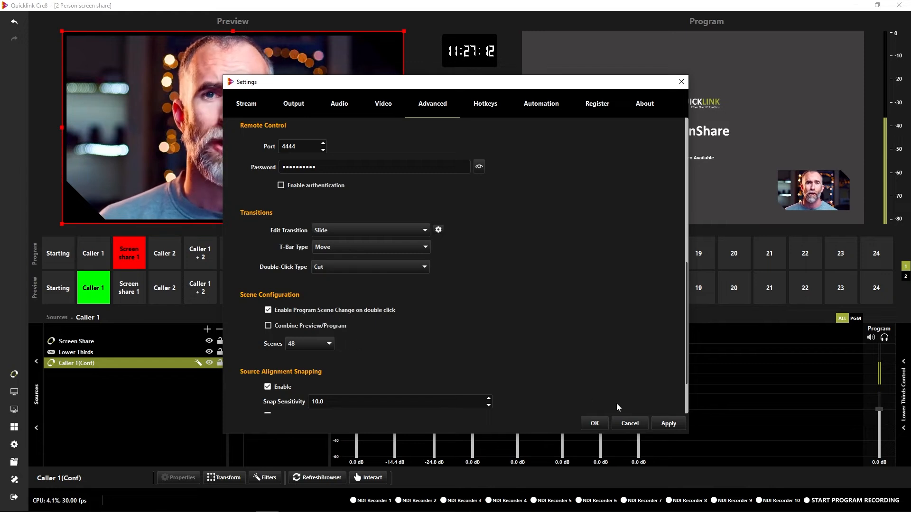
click(667, 424)
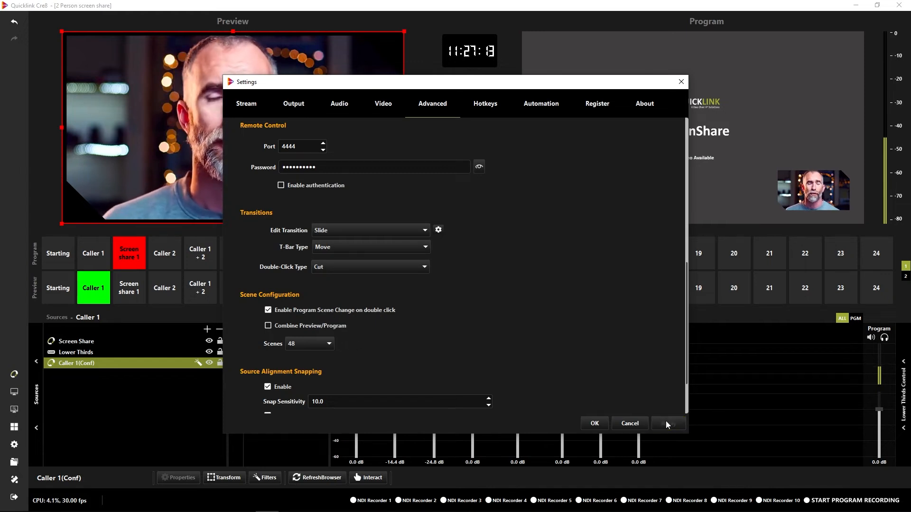
click(594, 423)
drag(451, 200, 510, 199)
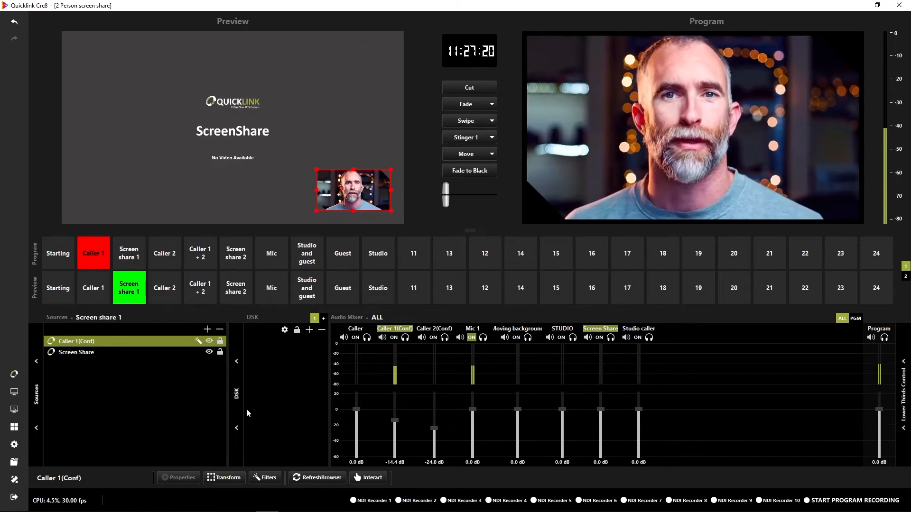
Step: Set the Double-Click Type for scene changes to Luma Wipe in the advanced settings
click(14, 447)
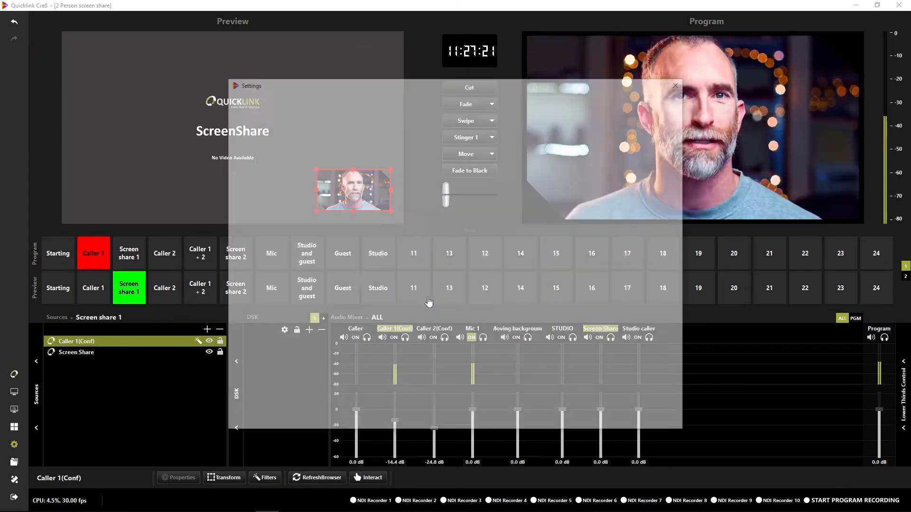
click(433, 104)
scroll(367, 262, down, 10)
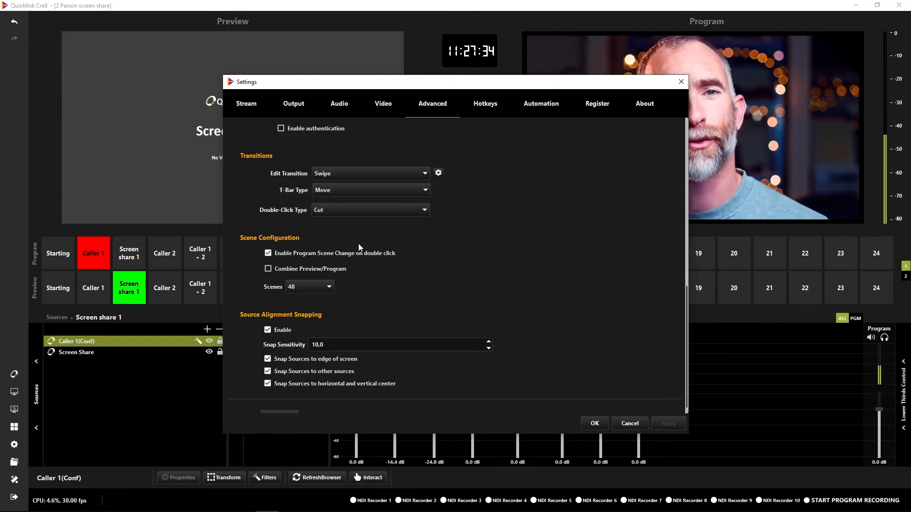
click(200, 256)
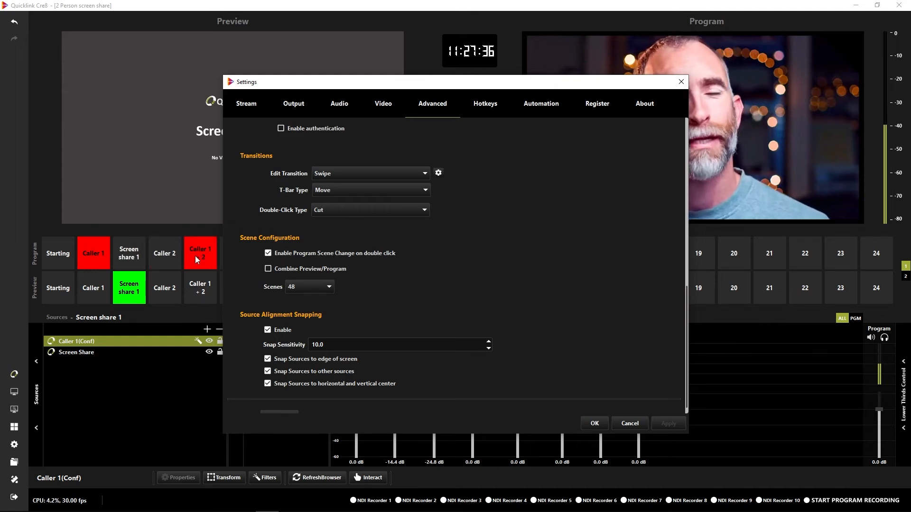
click(425, 212)
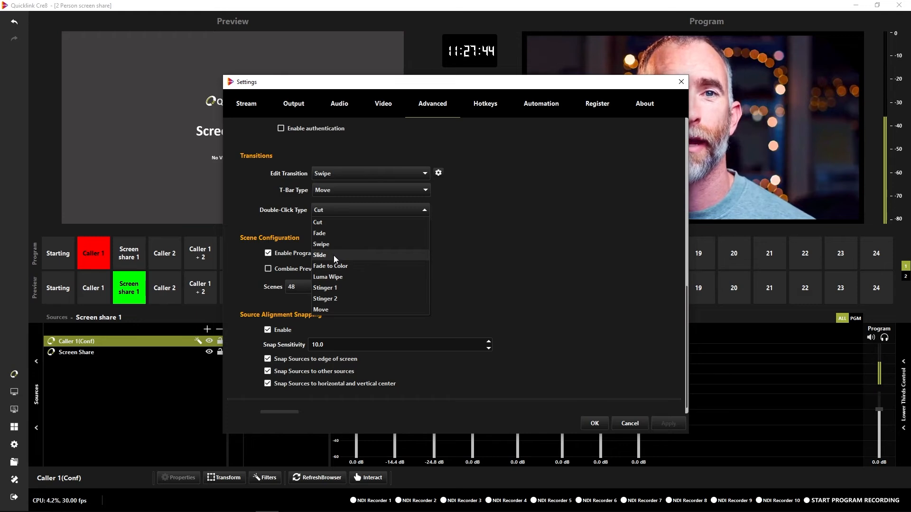
click(331, 278)
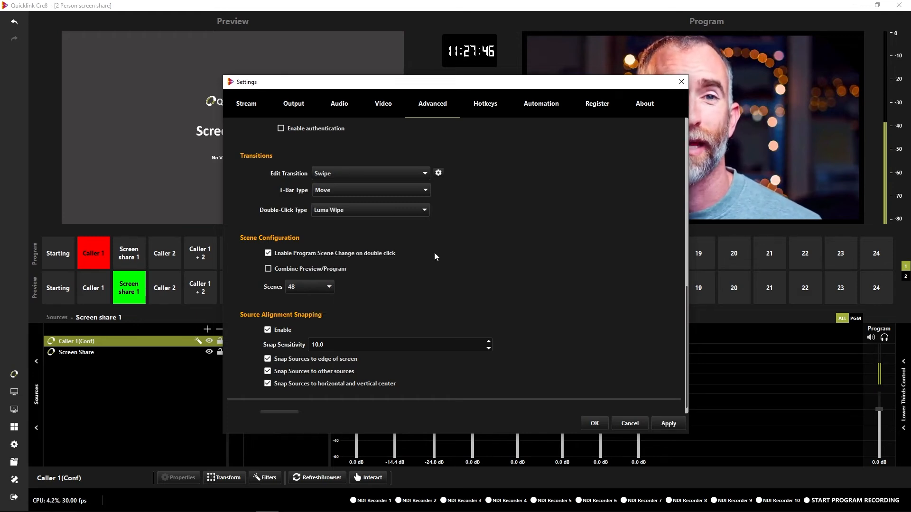
Step: Choose Luma Wipe as the transition to edit, open its properties and set the softness to 0.00
click(438, 172)
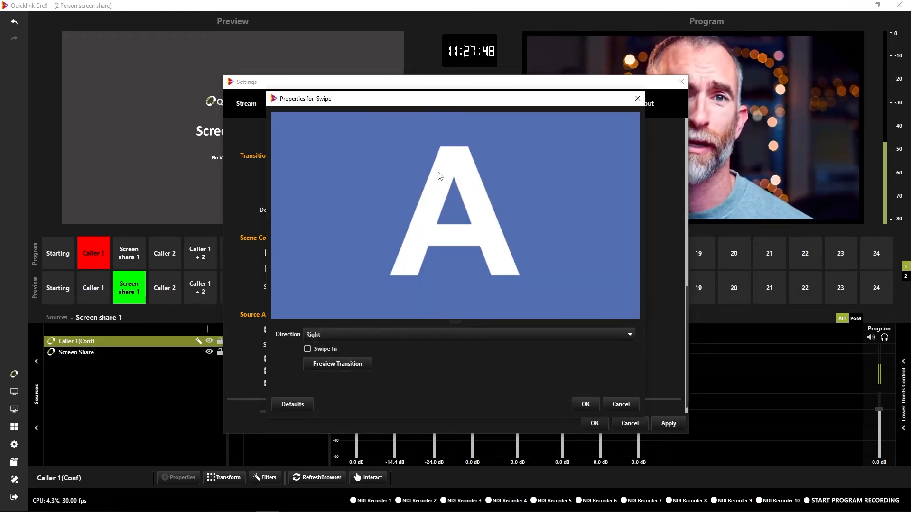
click(616, 408)
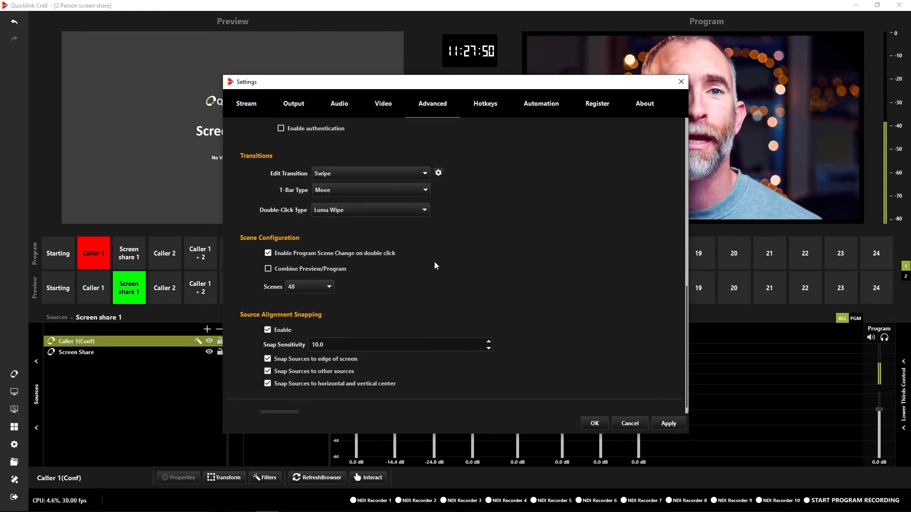
click(424, 173)
click(371, 217)
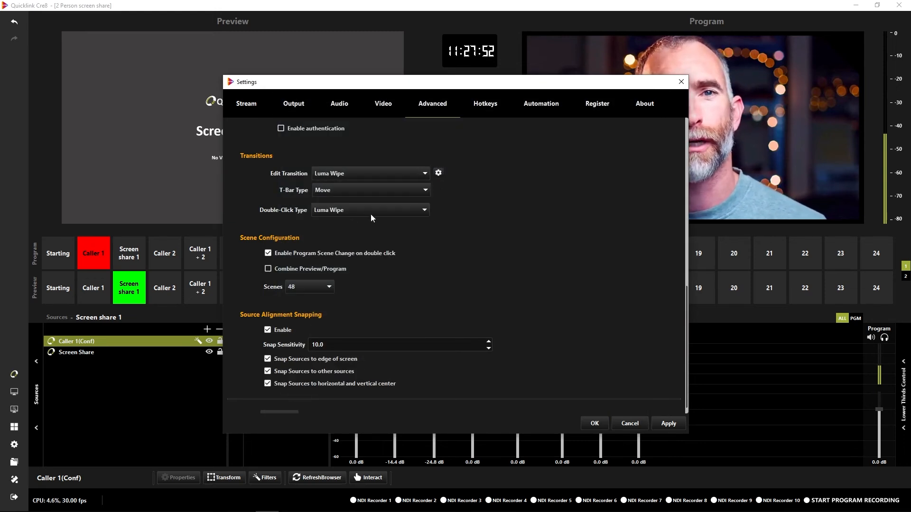
click(438, 173)
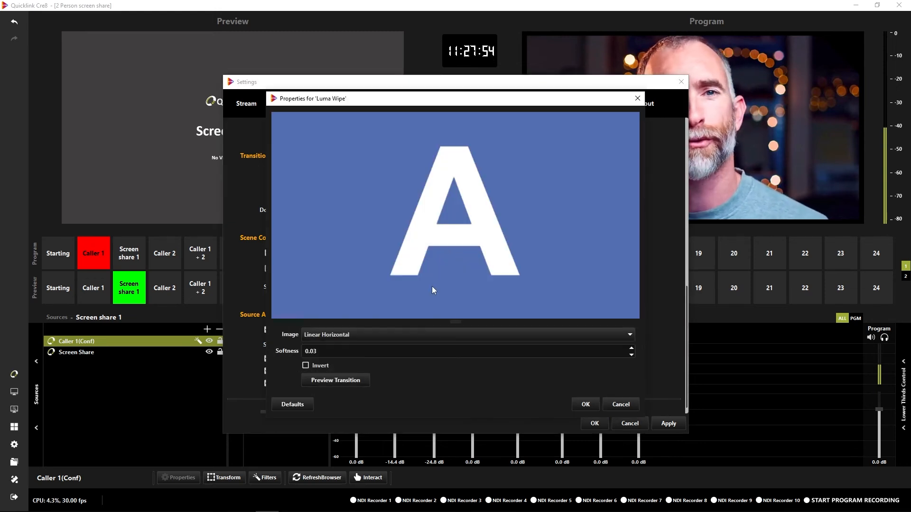
scroll(463, 352, down, 3)
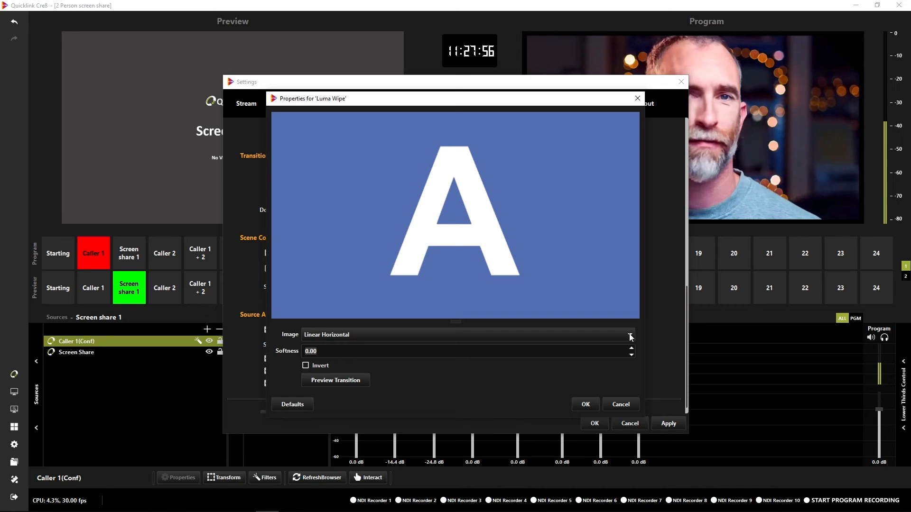
Step: Set the Luma Wipe image to Checkerboard Small, preview the transition and save the settings
click(630, 335)
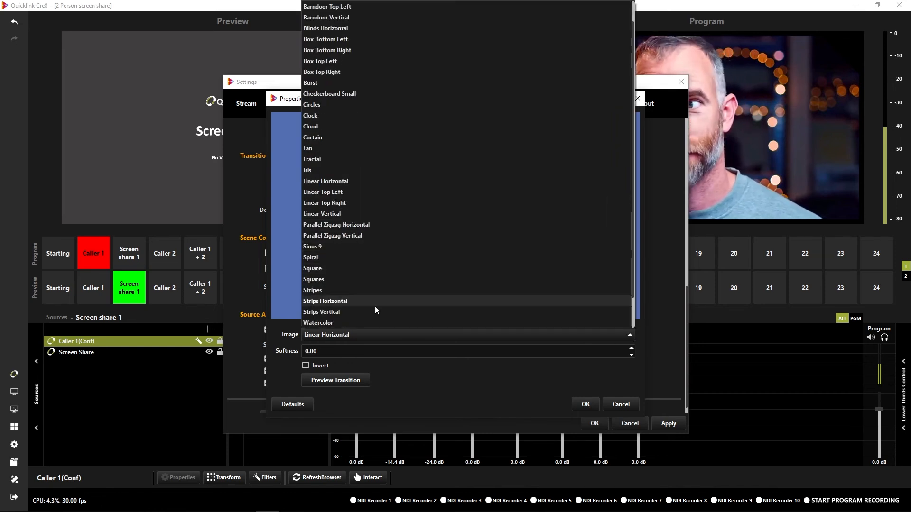
click(399, 94)
click(343, 379)
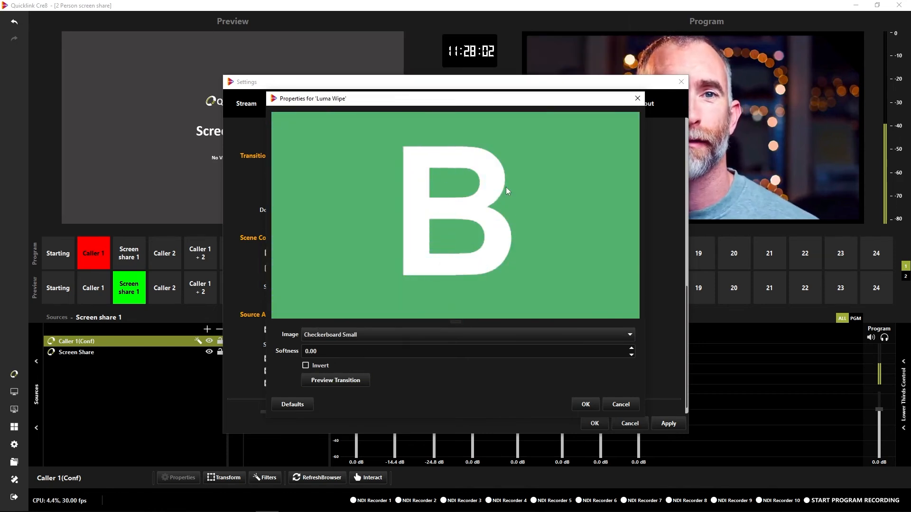
click(588, 401)
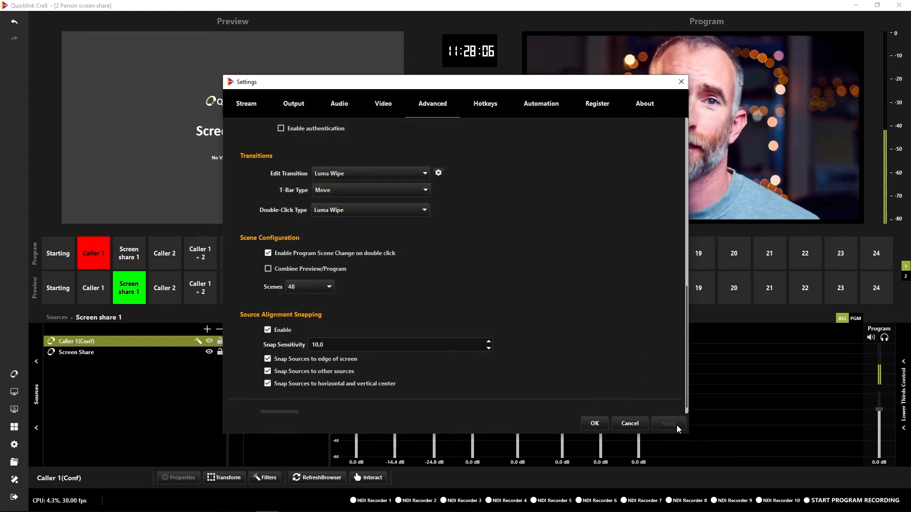
click(595, 423)
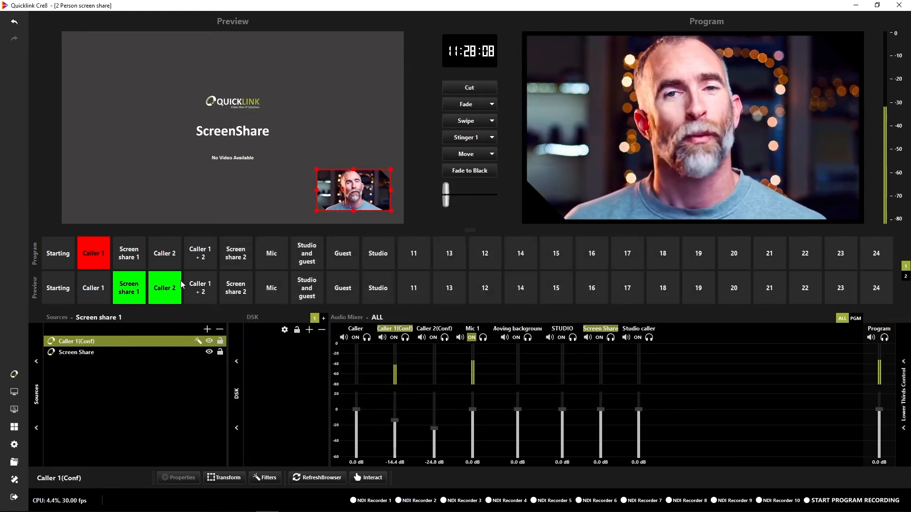
Step: Bring the Studio scene directly to program from the program row, using the Luma Wipe transition
click(167, 261)
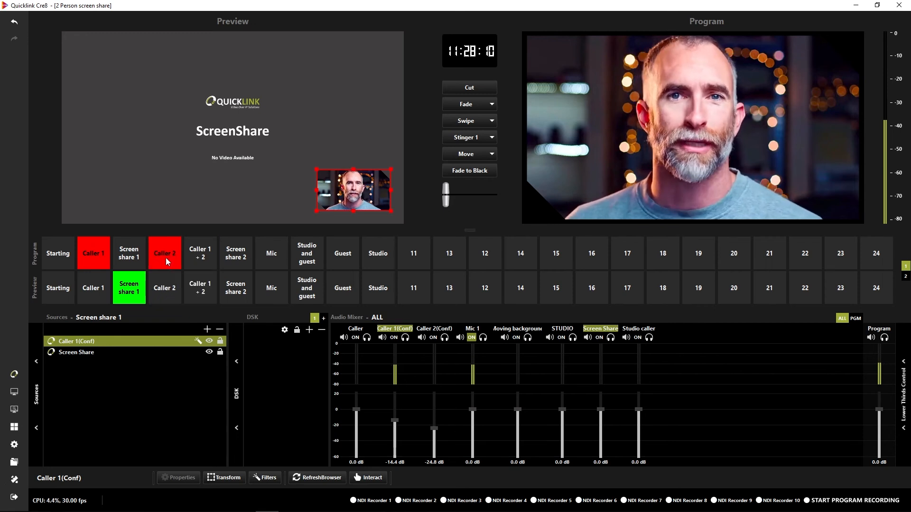
click(377, 255)
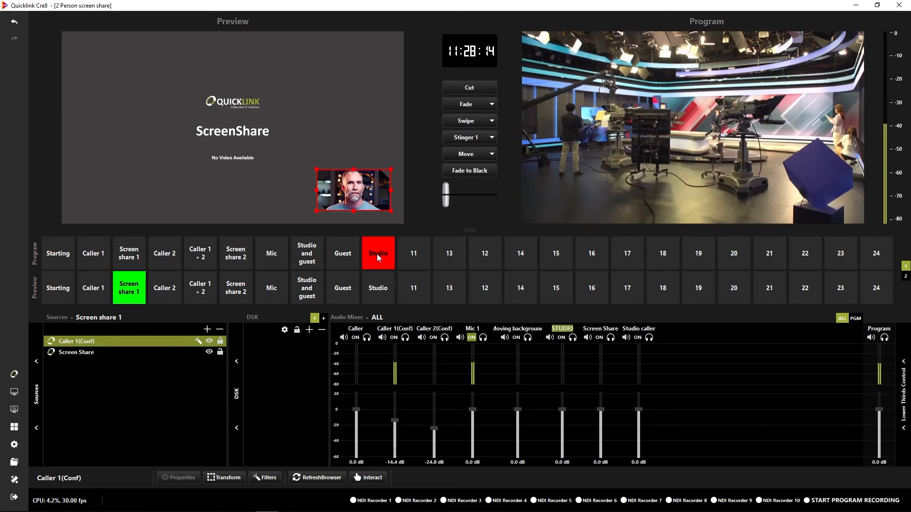